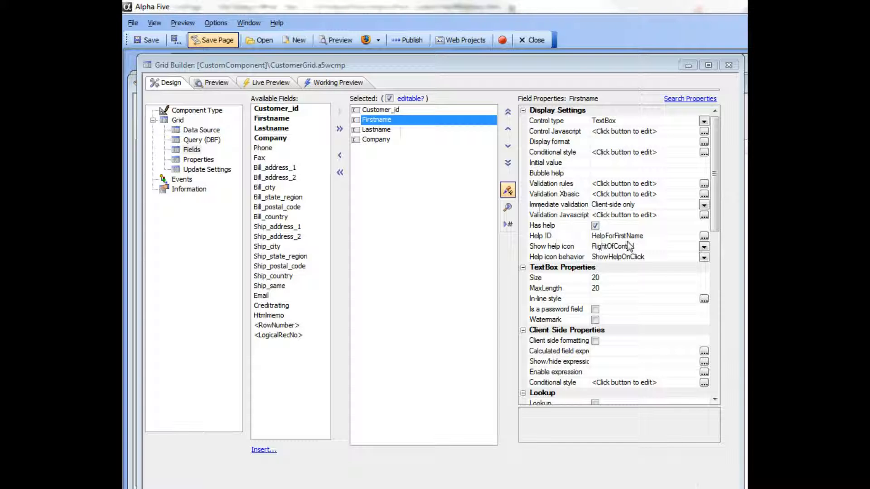
Open the help text for the Firstname field's Help ID and examine its default-language section.
{"action": "left_click", "coordinate": [704, 236]}
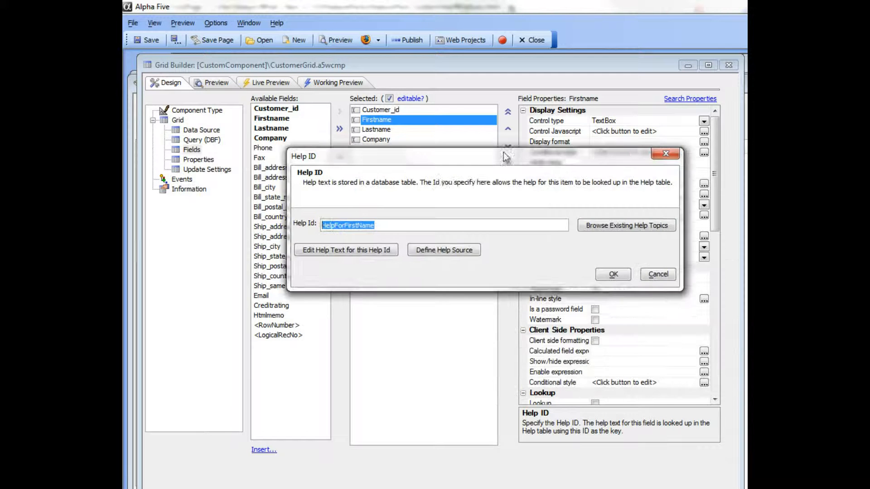
{"action": "left_click", "coordinate": [308, 251]}
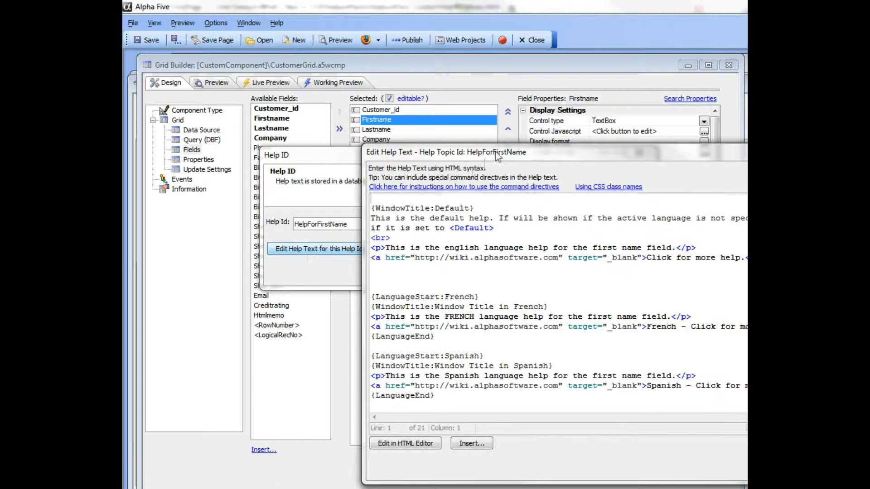
{"action": "left_click_drag", "start_coordinate": [447, 145], "coordinate": [332, 92]}
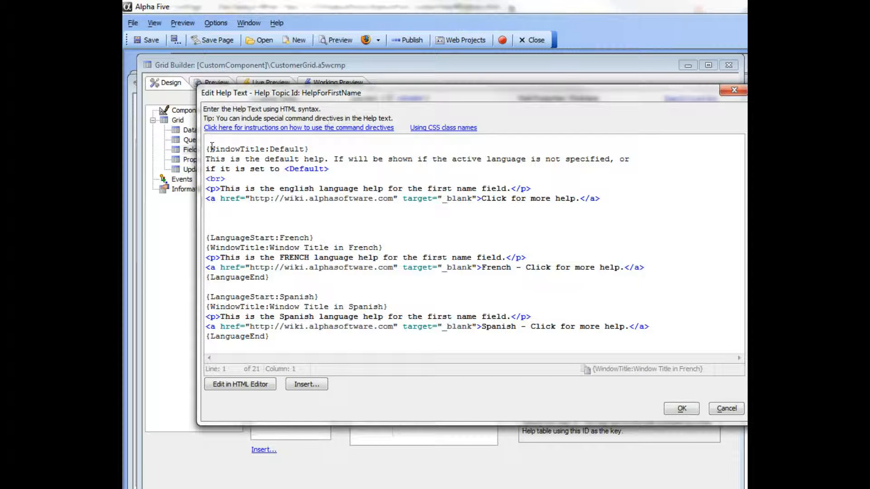
{"action": "left_click_drag", "start_coordinate": [207, 146], "coordinate": [260, 227]}
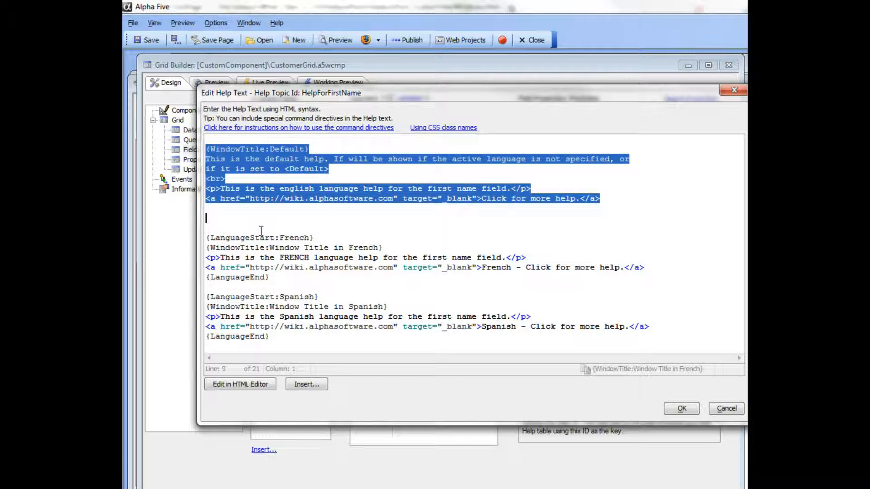
{"action": "left_click", "coordinate": [256, 180]}
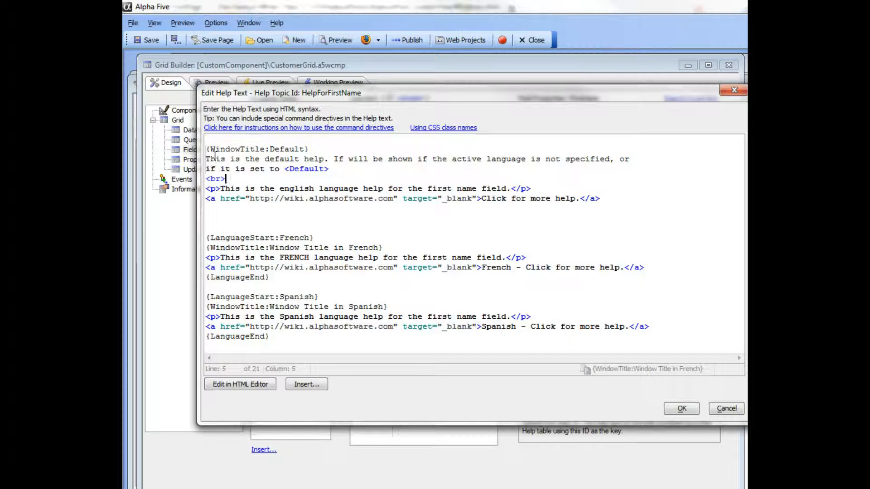
Examine the WindowTitle directive and the French language section of the help text, and accept both help dialogs.
{"action": "left_click_drag", "start_coordinate": [207, 150], "coordinate": [310, 150]}
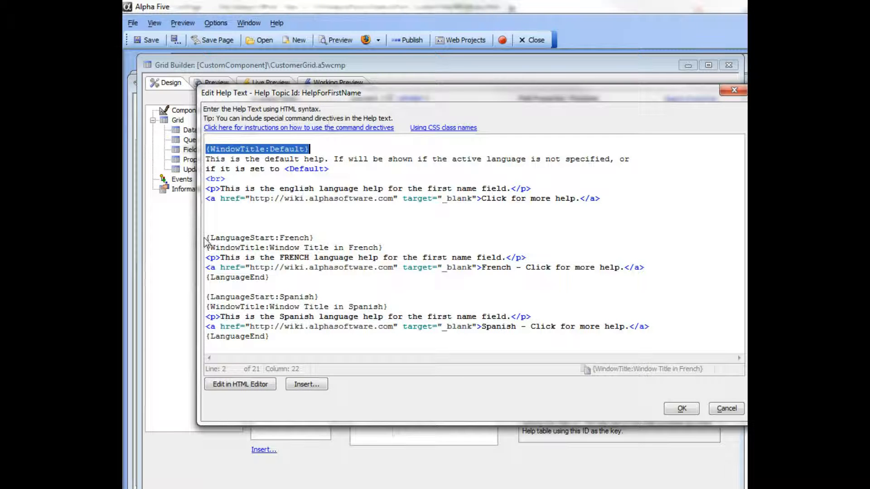
{"action": "left_click_drag", "start_coordinate": [207, 237], "coordinate": [323, 237]}
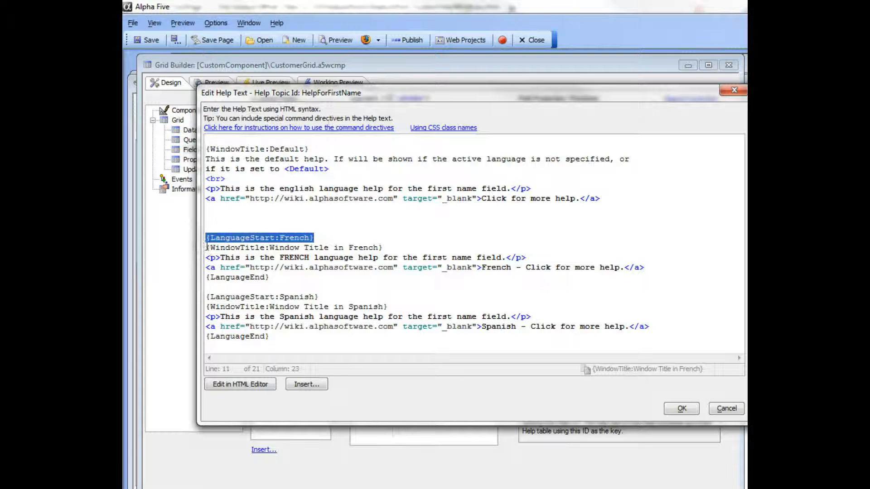
{"action": "left_click_drag", "start_coordinate": [206, 247], "coordinate": [289, 268]}
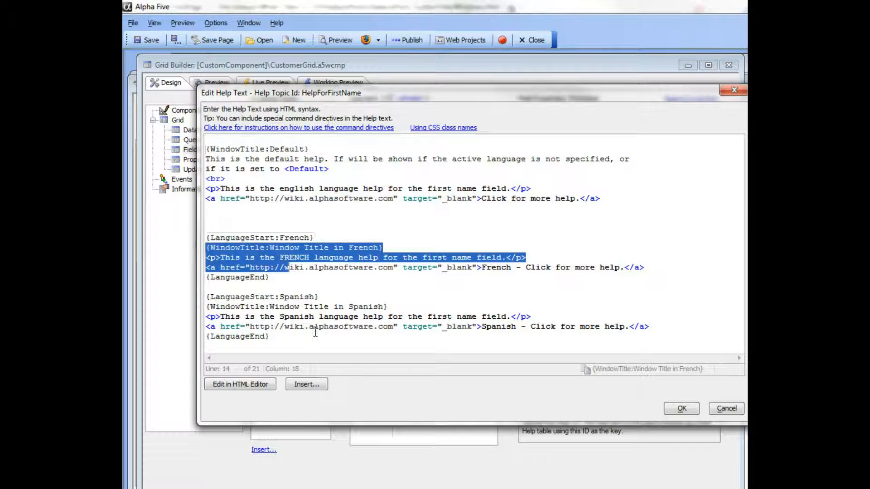
{"action": "left_click", "coordinate": [681, 407]}
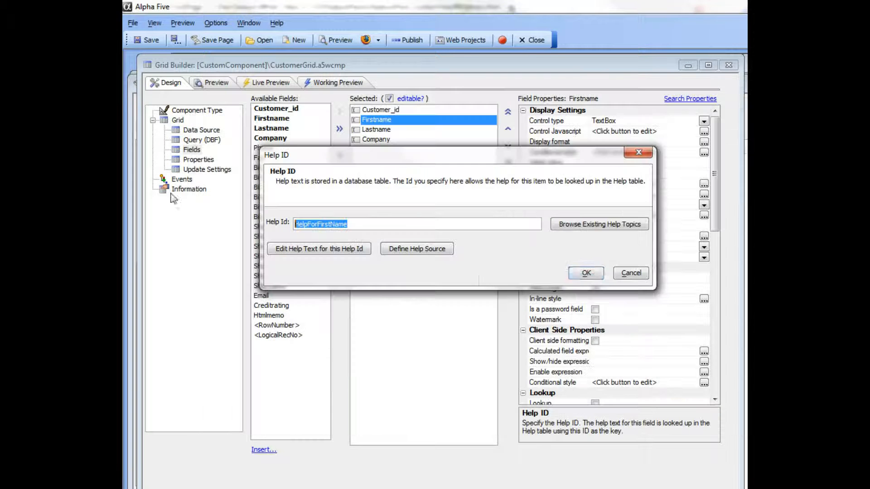
{"action": "left_click", "coordinate": [594, 270]}
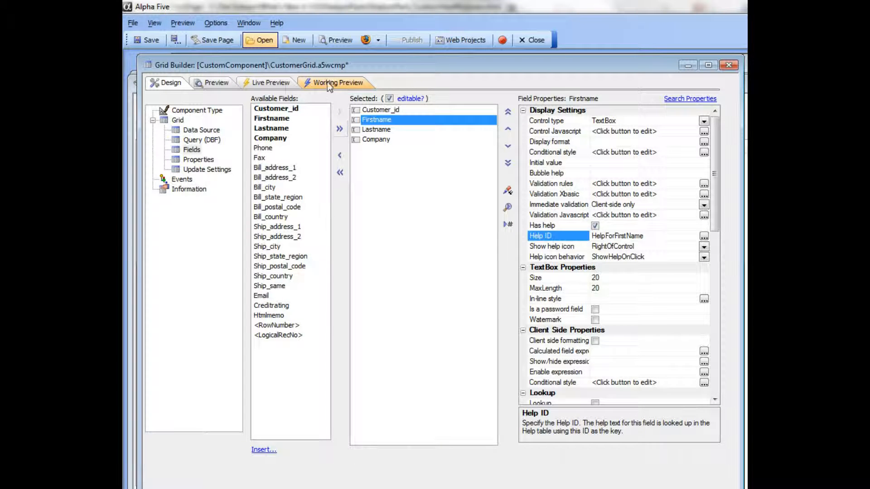
Run the working preview of the grid and show the Firstname help for the first row.
{"action": "left_click", "coordinate": [336, 85]}
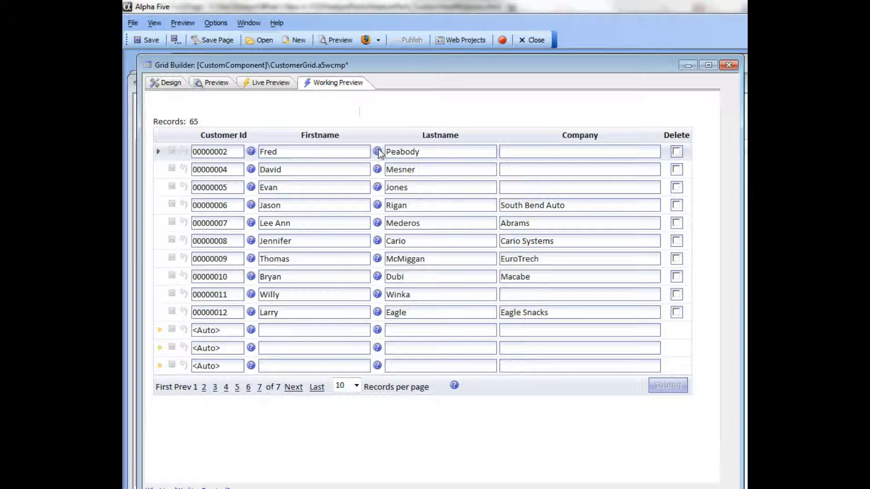
{"action": "left_click", "coordinate": [378, 152]}
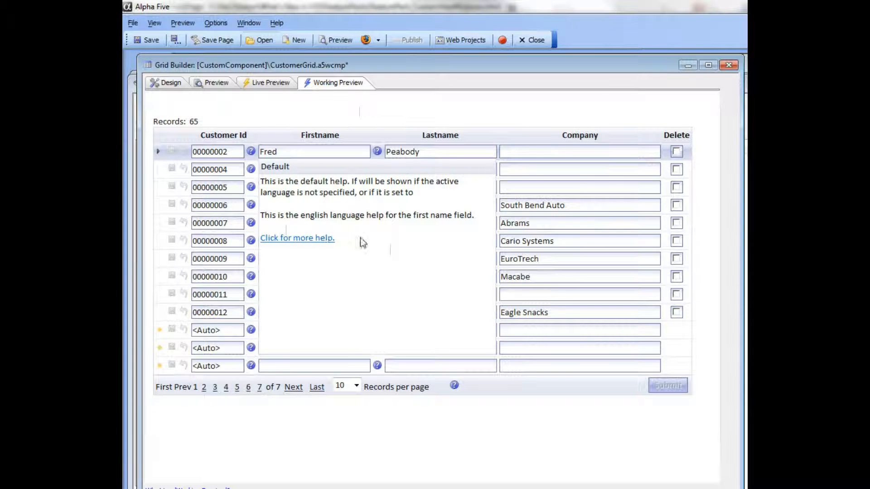
{"action": "left_click", "coordinate": [176, 151]}
Uncomment the e.tmpl.activelanguage = "French" line in the grid's OnGridExecute event and save the component.
{"action": "left_click", "coordinate": [171, 83]}
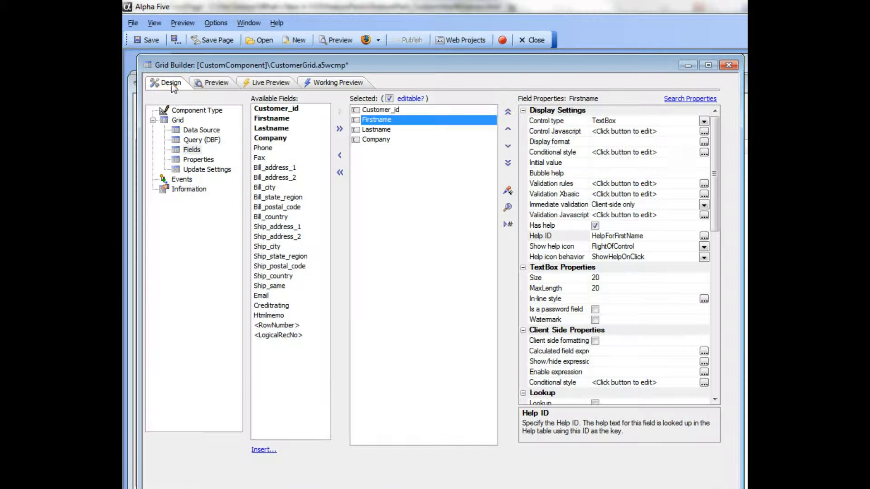
{"action": "left_click", "coordinate": [189, 179]}
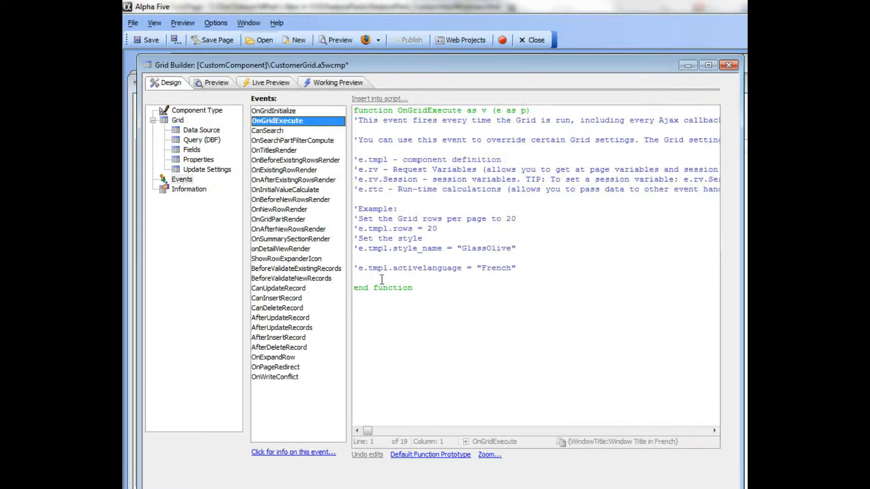
{"action": "left_click", "coordinate": [358, 269]}
{"action": "key", "text": "BackSpace"}
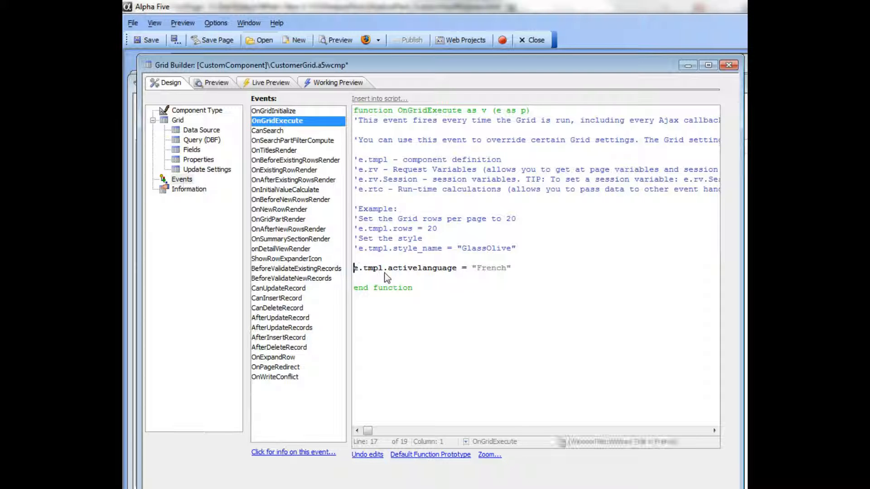
{"action": "left_click", "coordinate": [149, 40]}
Run the working preview again and show the Firstname help for the fifth row to check its language.
{"action": "left_click", "coordinate": [321, 85]}
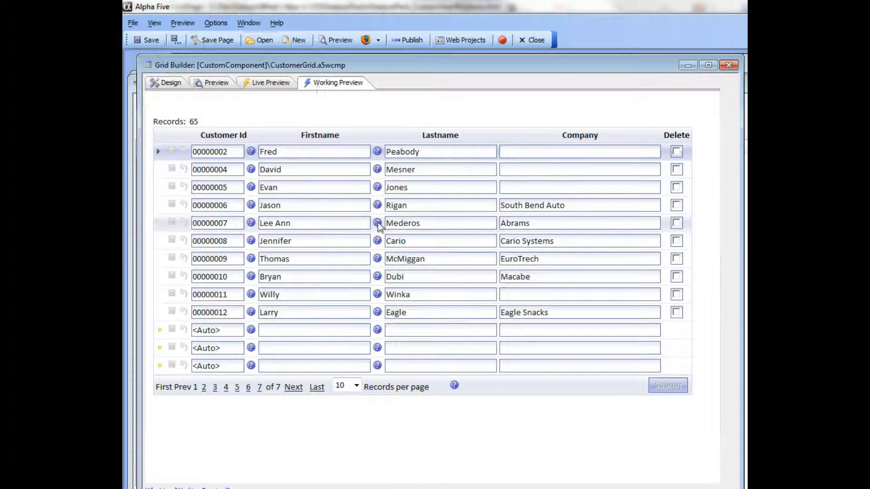
{"action": "left_click", "coordinate": [377, 224]}
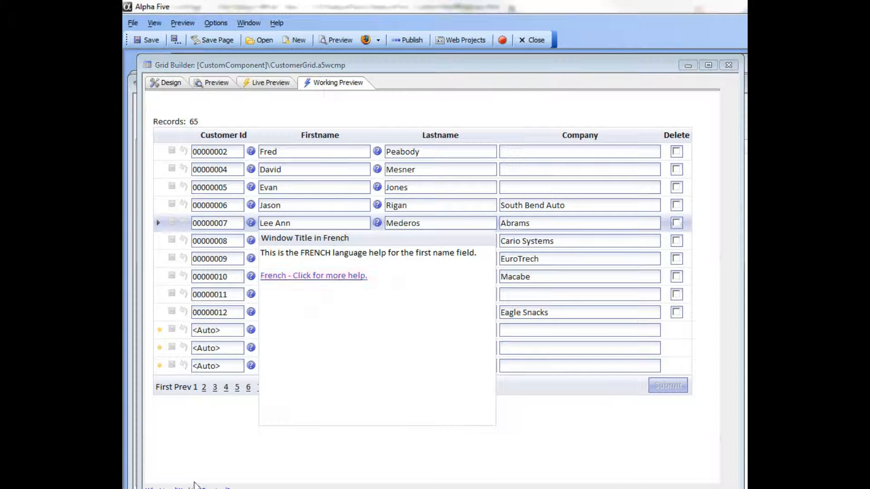
{"action": "left_click", "coordinate": [377, 223]}
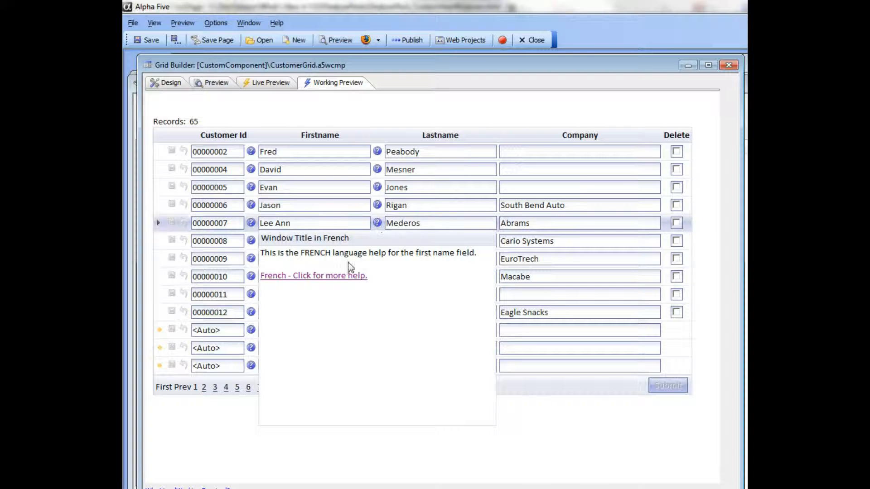
Follow the "French - Click for more help." link, view the wiki page it opens, and close the browser window.
{"action": "left_click", "coordinate": [347, 281]}
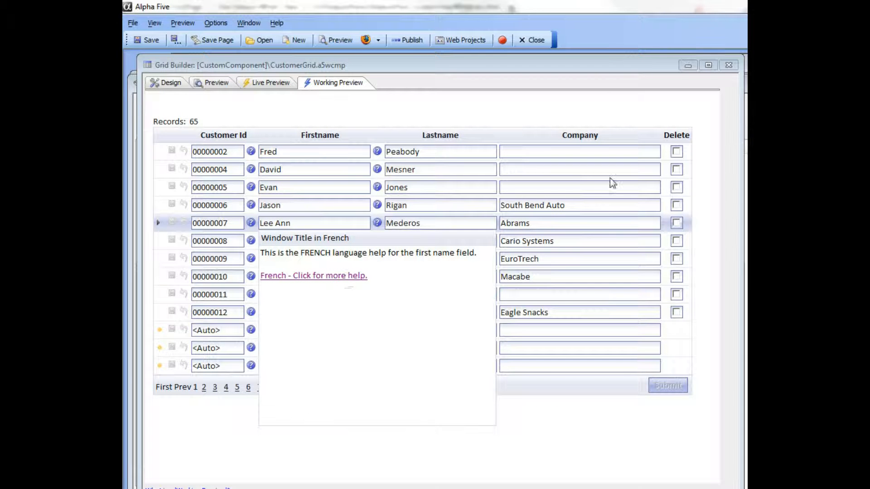
{"action": "left_click_drag", "start_coordinate": [825, 136], "coordinate": [228, 110]}
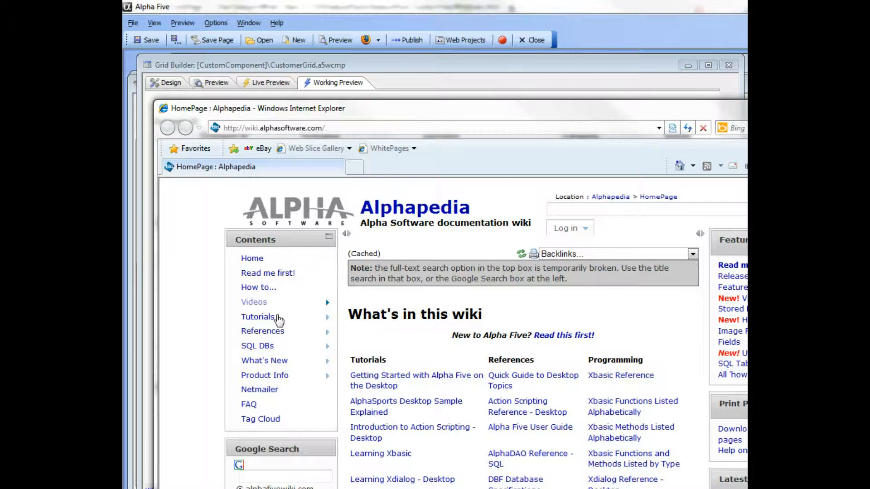
{"action": "key", "text": "alt+F4"}
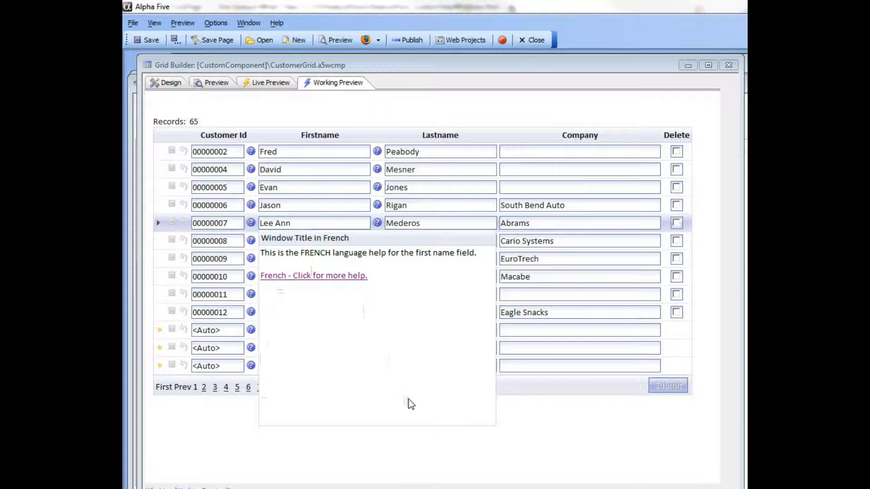
Return to the grid's field design and open the help text for the Firstname field's Help ID.
{"action": "left_click", "coordinate": [164, 85]}
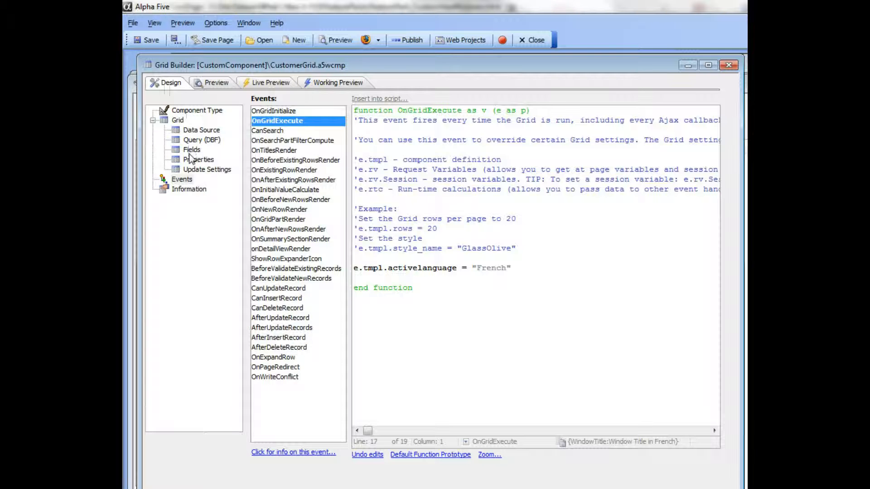
{"action": "left_click", "coordinate": [191, 151]}
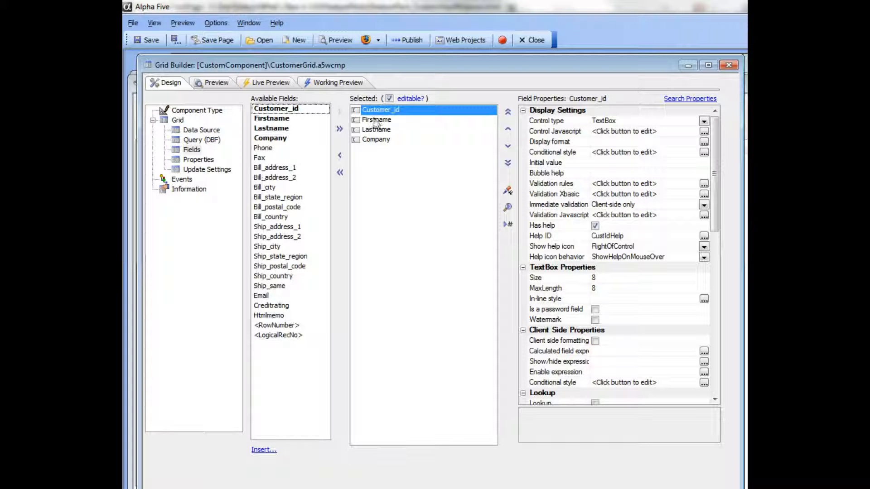
{"action": "left_click", "coordinate": [376, 120]}
{"action": "left_click", "coordinate": [703, 236]}
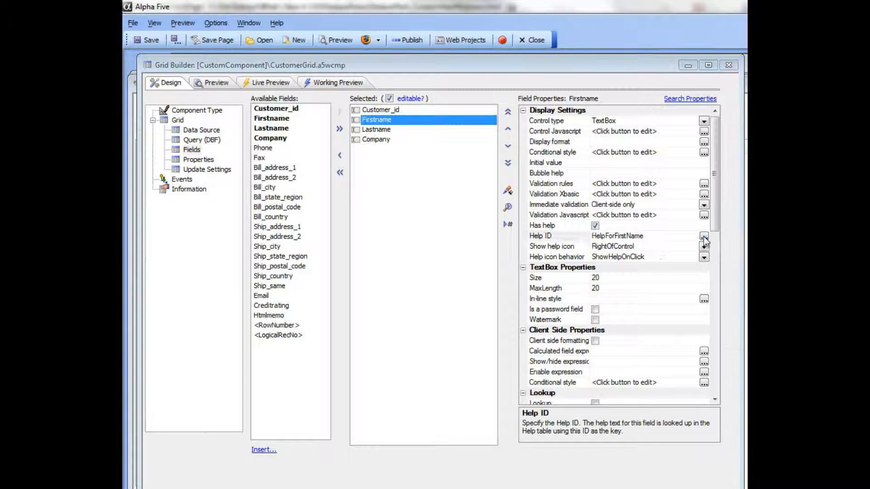
{"action": "left_click", "coordinate": [501, 344]}
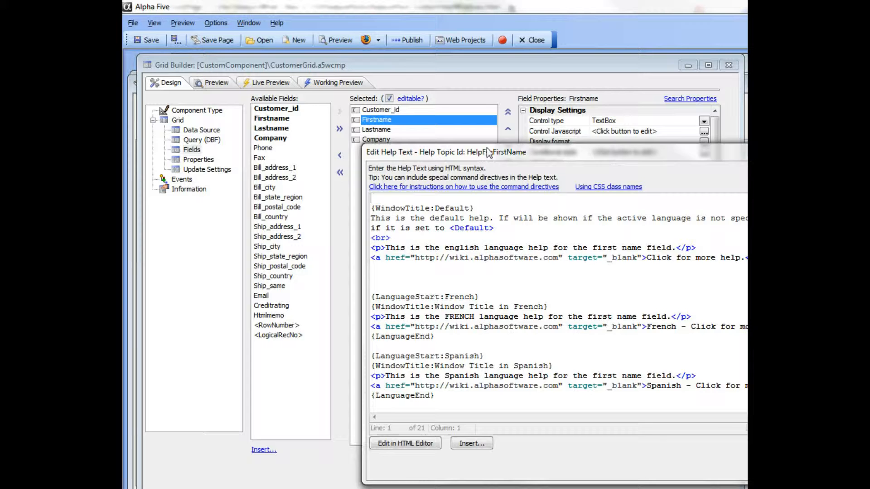
{"action": "left_click_drag", "start_coordinate": [486, 148], "coordinate": [361, 138]}
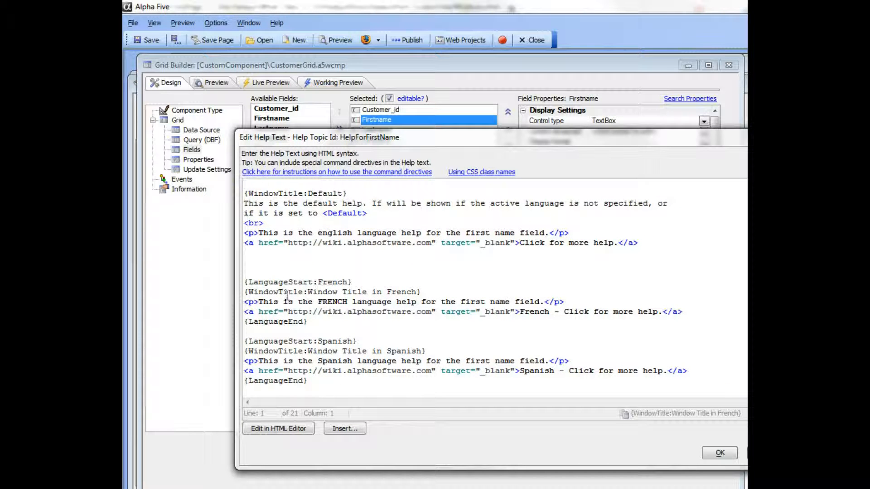
Insert a window size directive on the first line of the help text, set it to 6in,2in, and accept the text.
{"action": "left_click", "coordinate": [352, 433]}
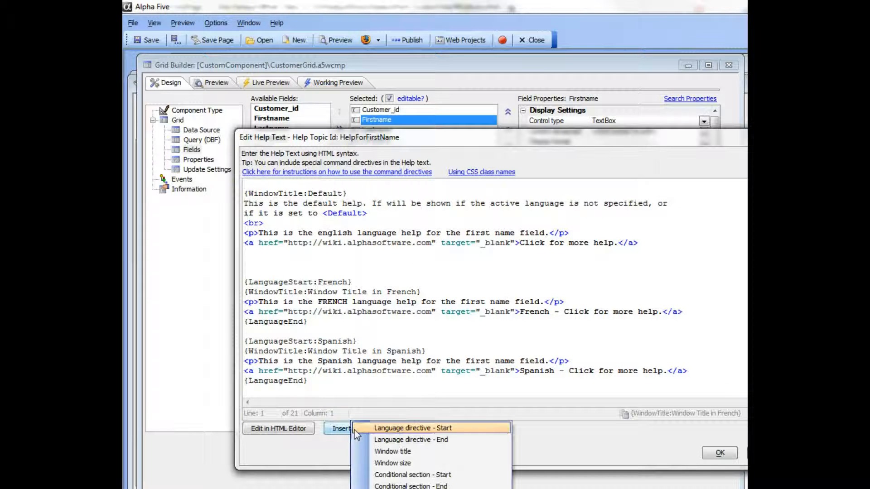
{"action": "left_click", "coordinate": [416, 463]}
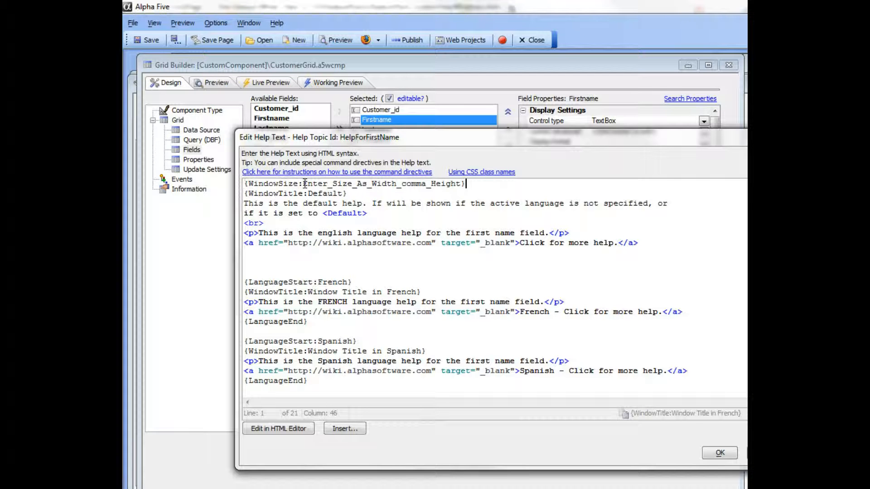
{"action": "left_click_drag", "start_coordinate": [305, 183], "coordinate": [464, 184]}
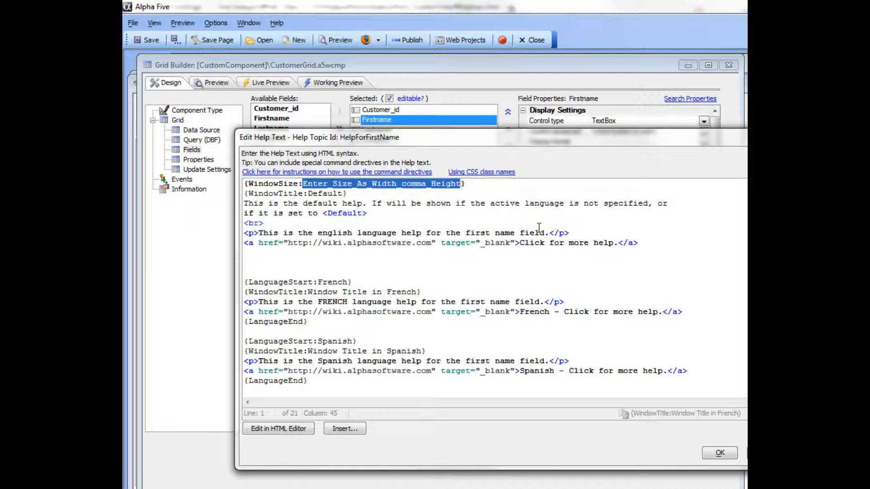
{"action": "type", "text": "6in,"}
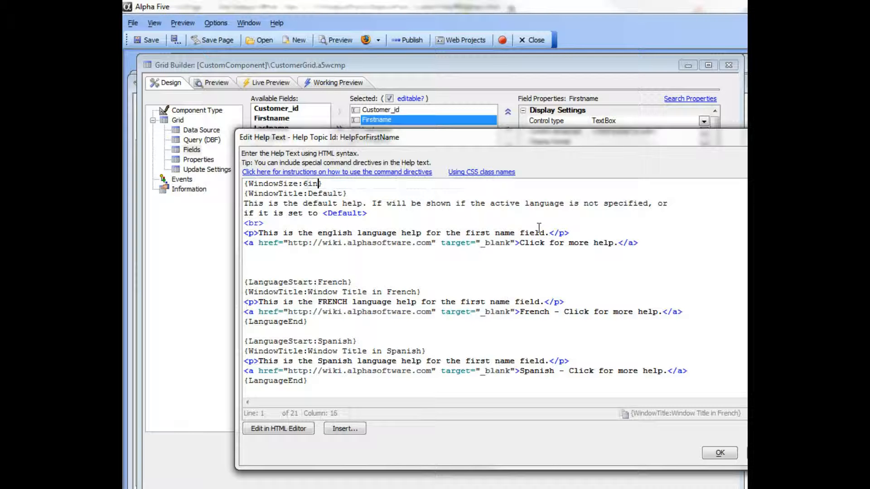
{"action": "type", "text": "2in"}
{"action": "left_click", "coordinate": [718, 453]}
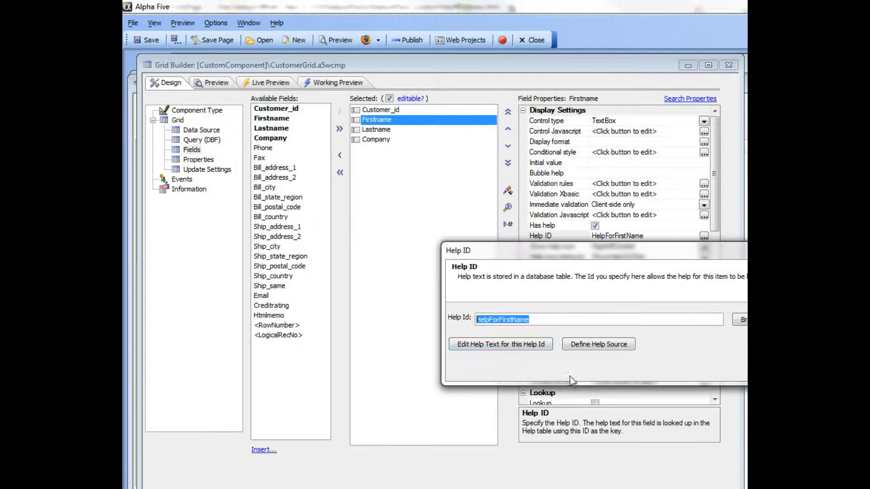
Run the working preview and show the Firstname help for the second row to check the help window's size.
{"action": "left_click", "coordinate": [330, 81]}
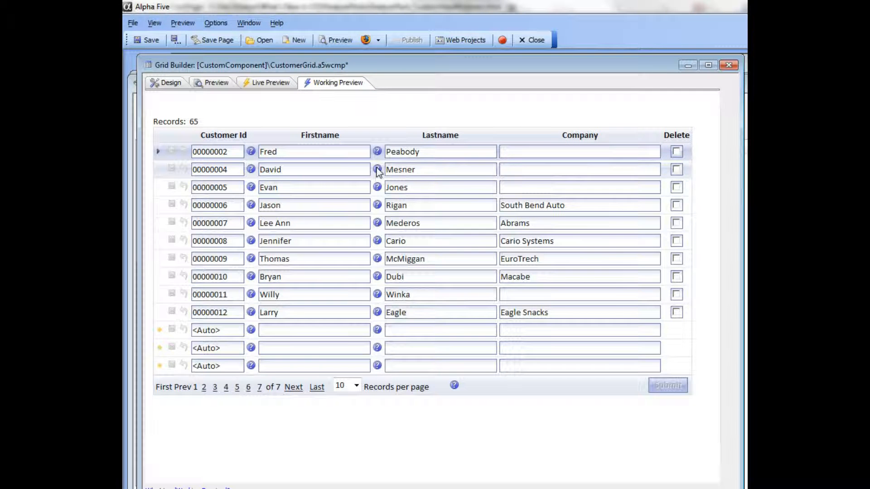
{"action": "left_click", "coordinate": [378, 170]}
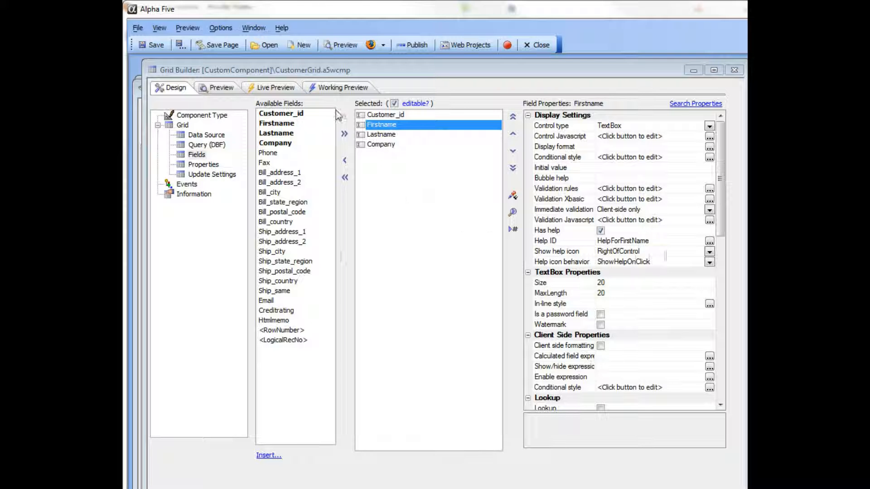
Open the help text for the Firstname field's Help ID and move its editor so the directives are in view.
{"action": "left_click", "coordinate": [710, 241]}
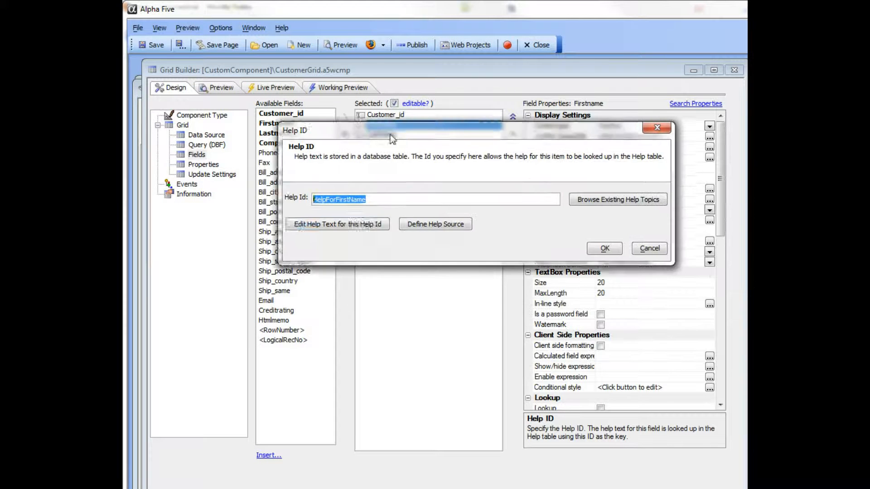
{"action": "left_click", "coordinate": [340, 222]}
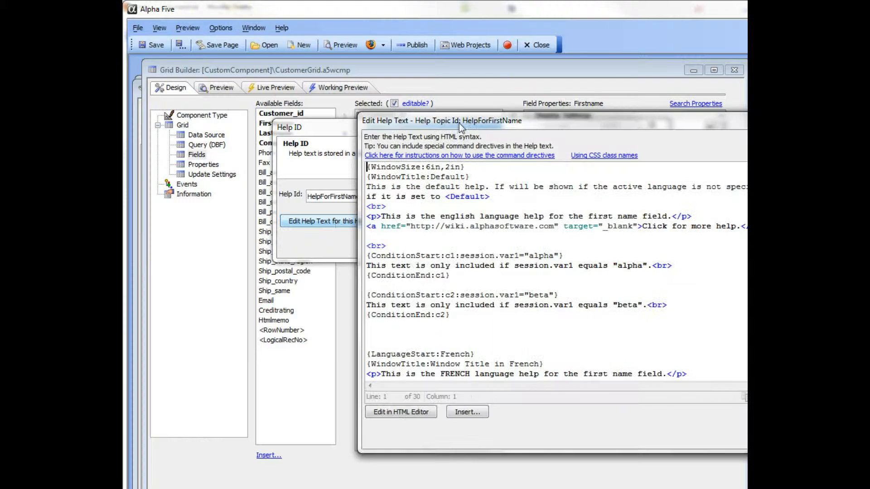
{"action": "left_click_drag", "start_coordinate": [459, 123], "coordinate": [340, 89]}
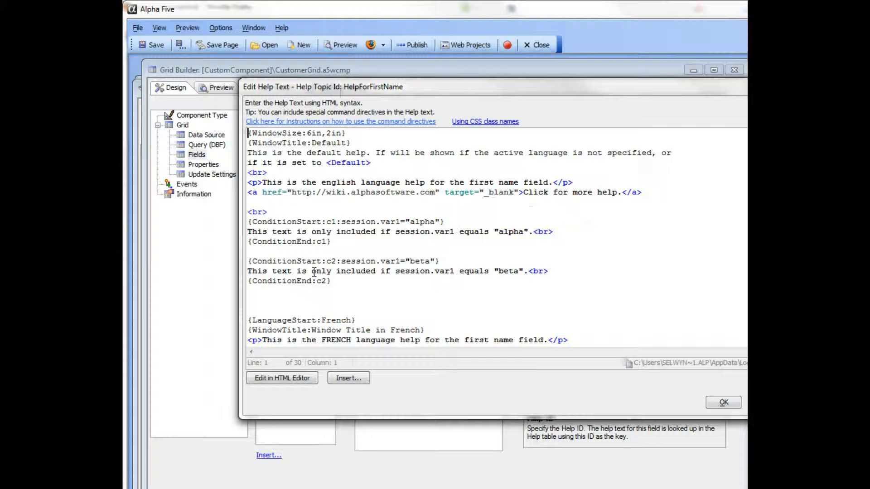
Examine the c1 and c2 conditional sections in the help text, including their start and end directives, session.var1 conditions and enclosed text.
{"action": "left_click", "coordinate": [332, 241]}
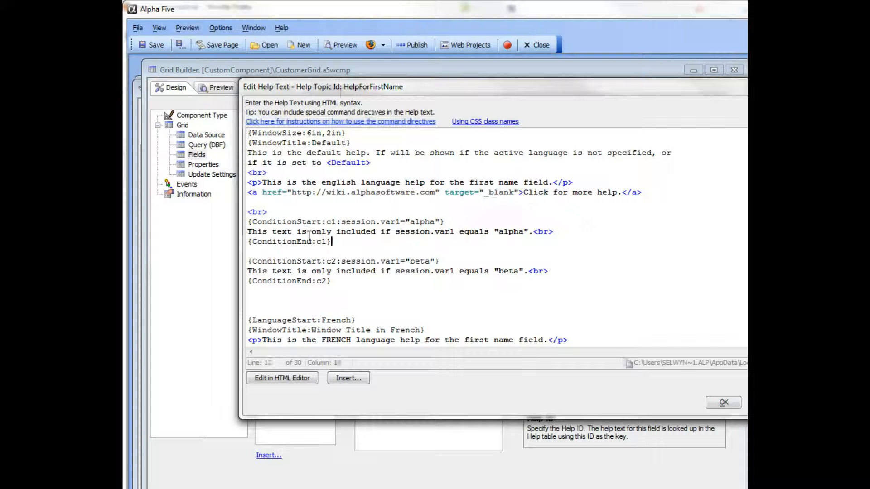
{"action": "left_click_drag", "start_coordinate": [249, 222], "coordinate": [323, 221]}
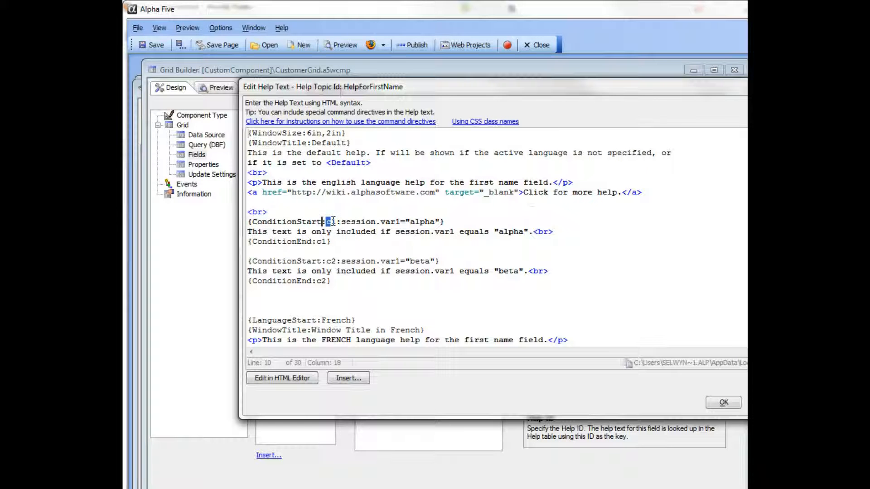
{"action": "double_click", "coordinate": [334, 221]}
{"action": "left_click_drag", "start_coordinate": [253, 242], "coordinate": [327, 242]}
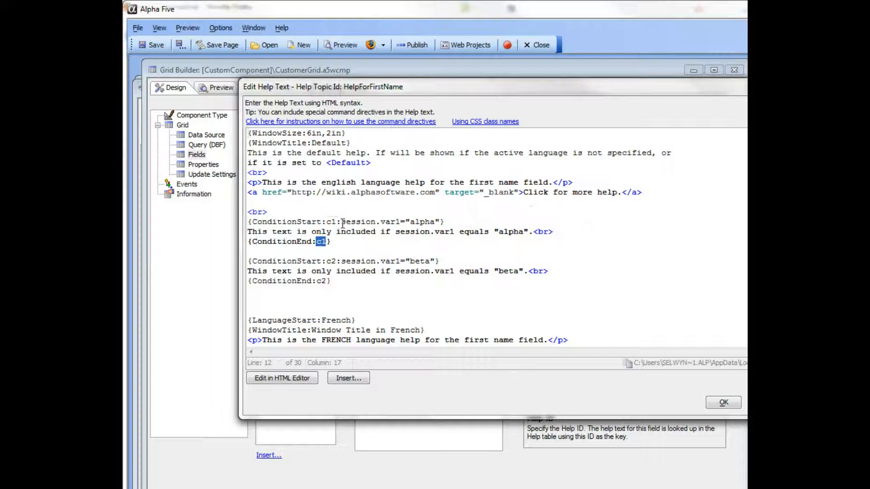
{"action": "left_click_drag", "start_coordinate": [341, 222], "coordinate": [441, 222]}
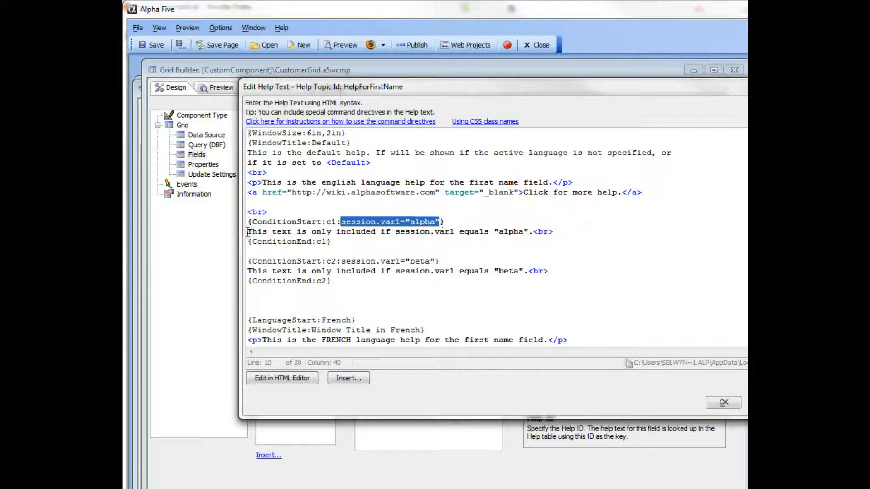
{"action": "left_click_drag", "start_coordinate": [249, 232], "coordinate": [559, 243]}
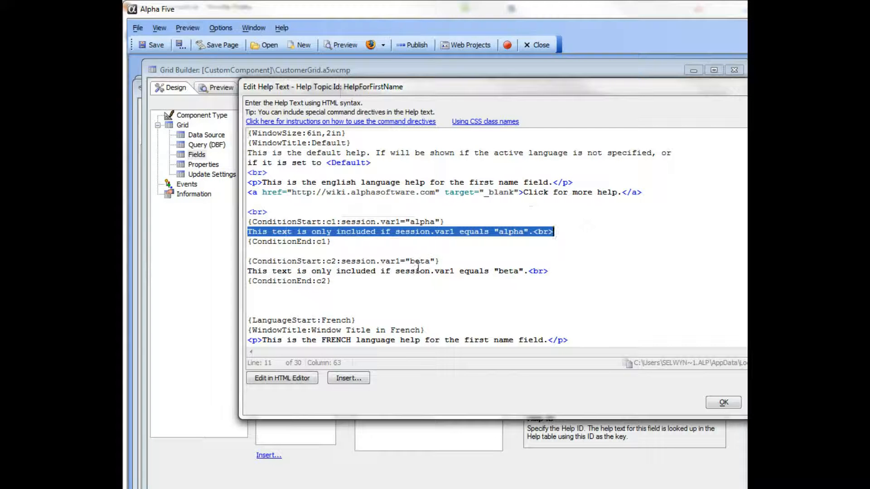
{"action": "left_click_drag", "start_coordinate": [252, 271], "coordinate": [545, 272]}
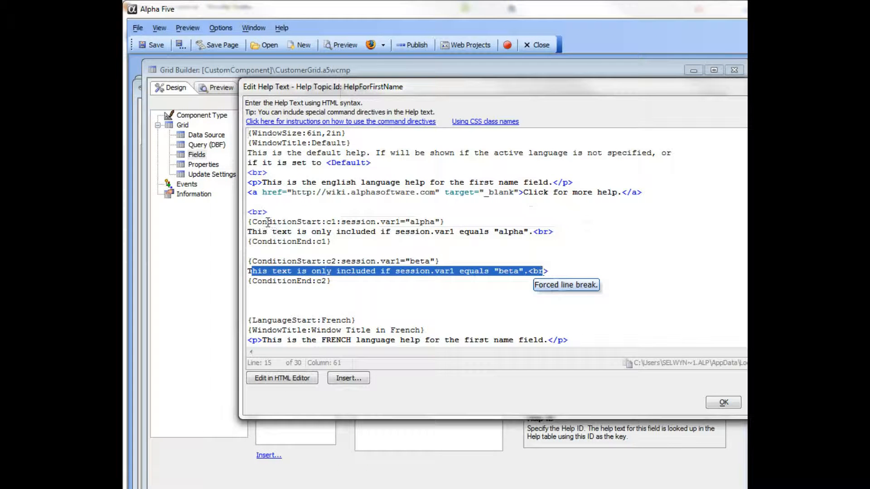
{"action": "left_click", "coordinate": [252, 221]}
{"action": "left_click_drag", "start_coordinate": [252, 221], "coordinate": [439, 222]}
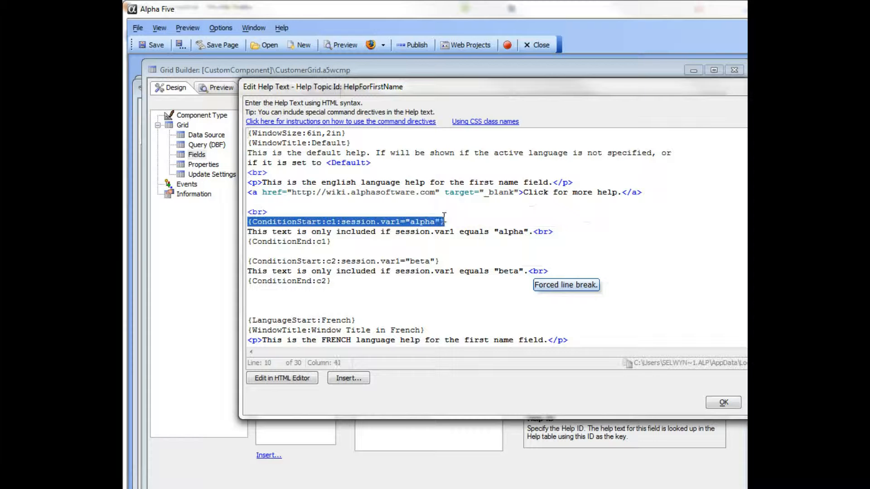